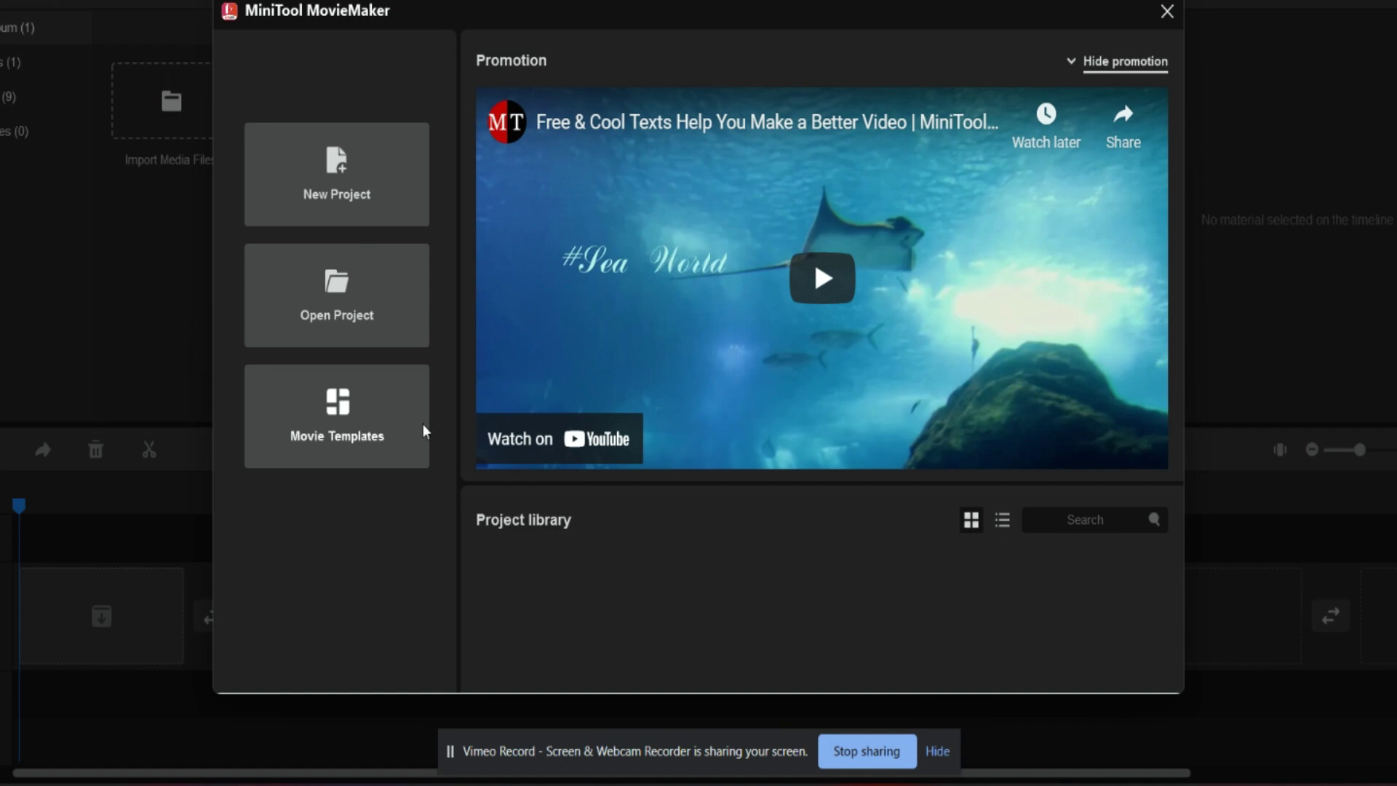
- Scroll through the movie templates, then bring up the file picker to import media
{"action": "left_click", "coordinate": [350, 431]}
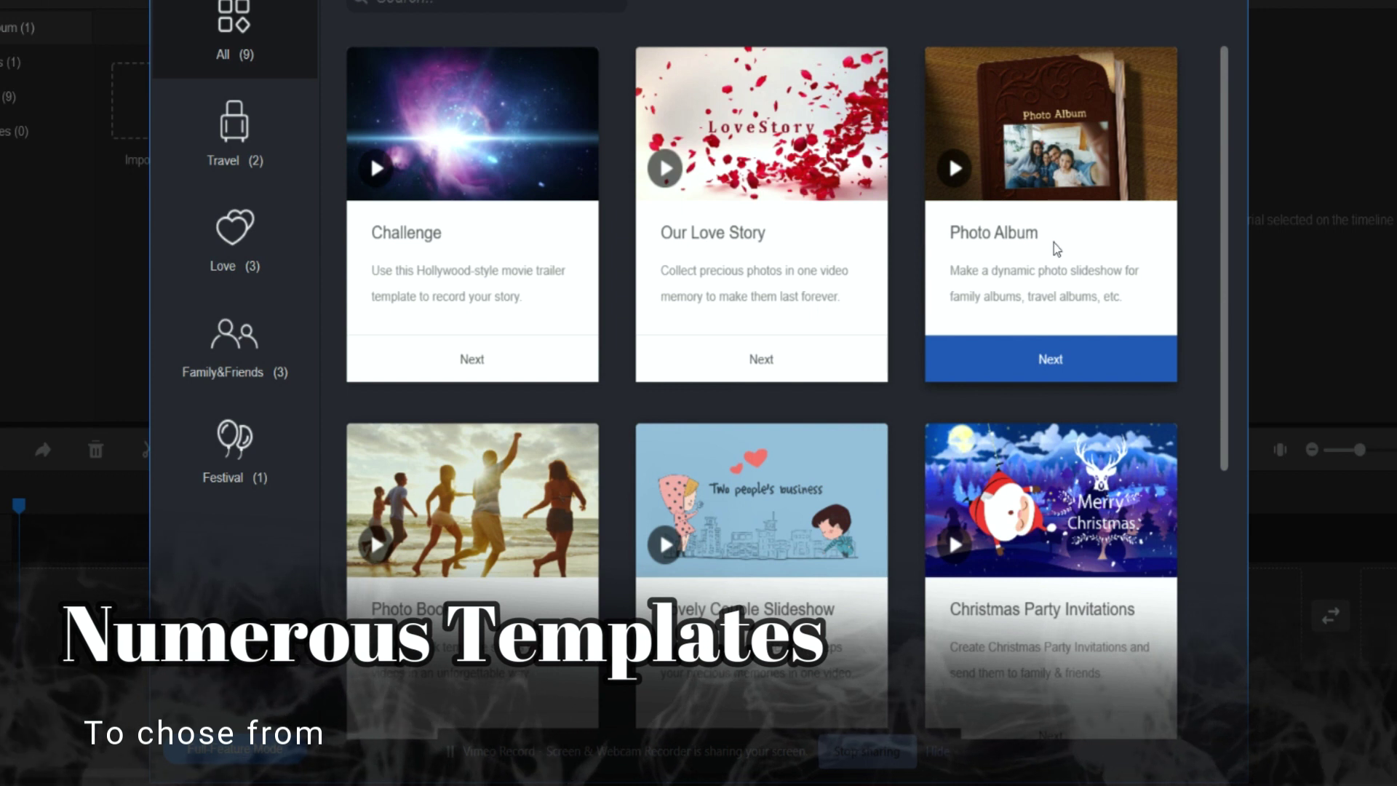
{"action": "scroll", "coordinate": [1052, 298], "scroll_direction": "down", "scroll_amount": 1}
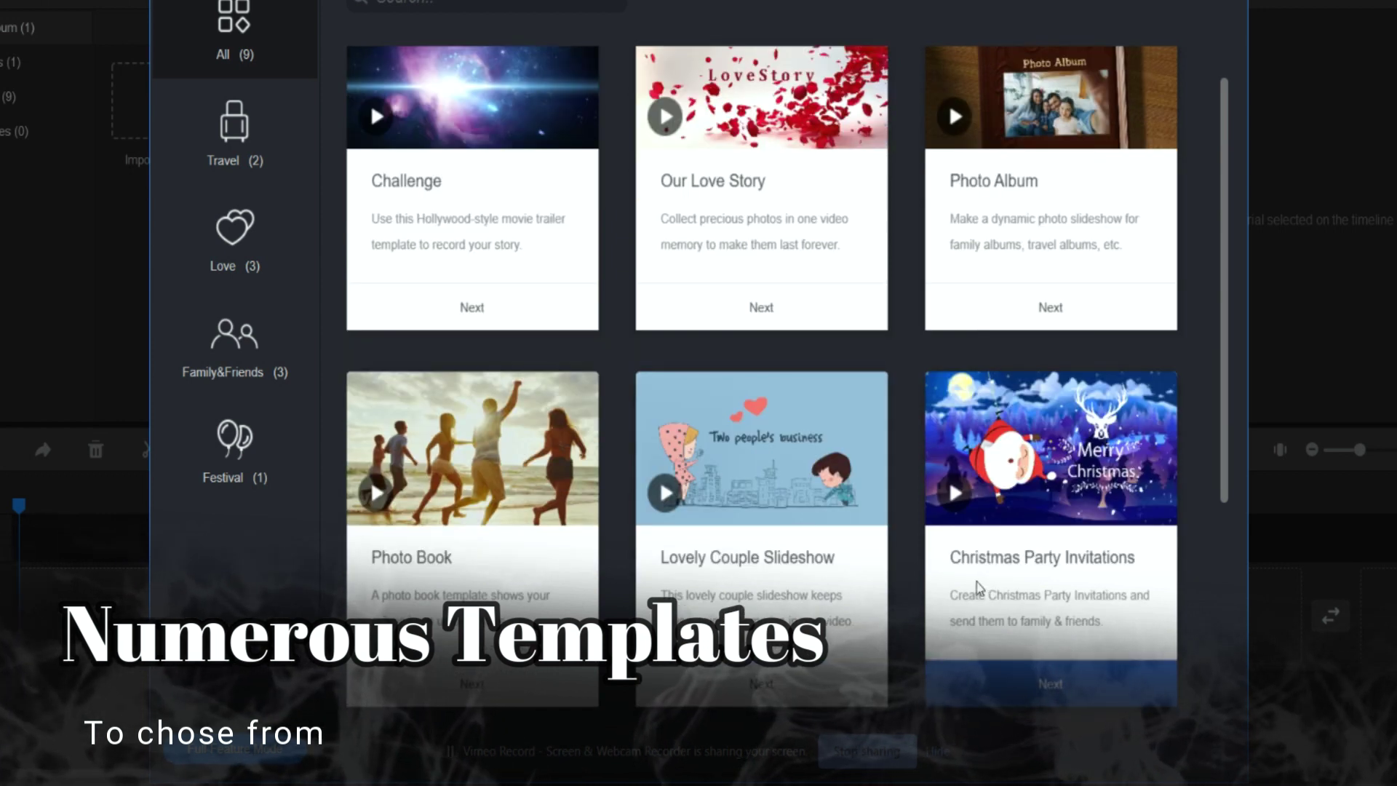
{"action": "scroll", "coordinate": [1009, 497], "scroll_direction": "down", "scroll_amount": 2}
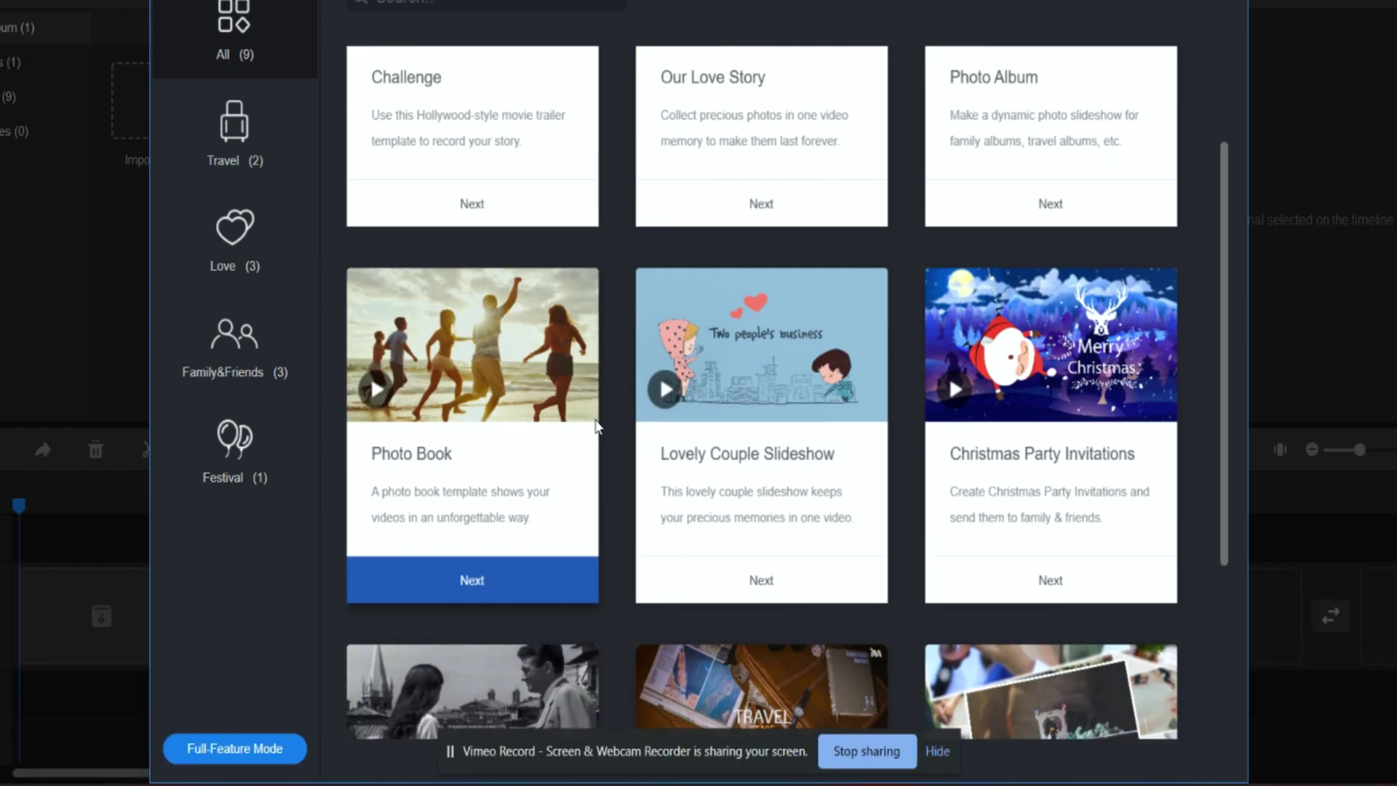
{"action": "scroll", "coordinate": [904, 390], "scroll_direction": "down", "scroll_amount": 5}
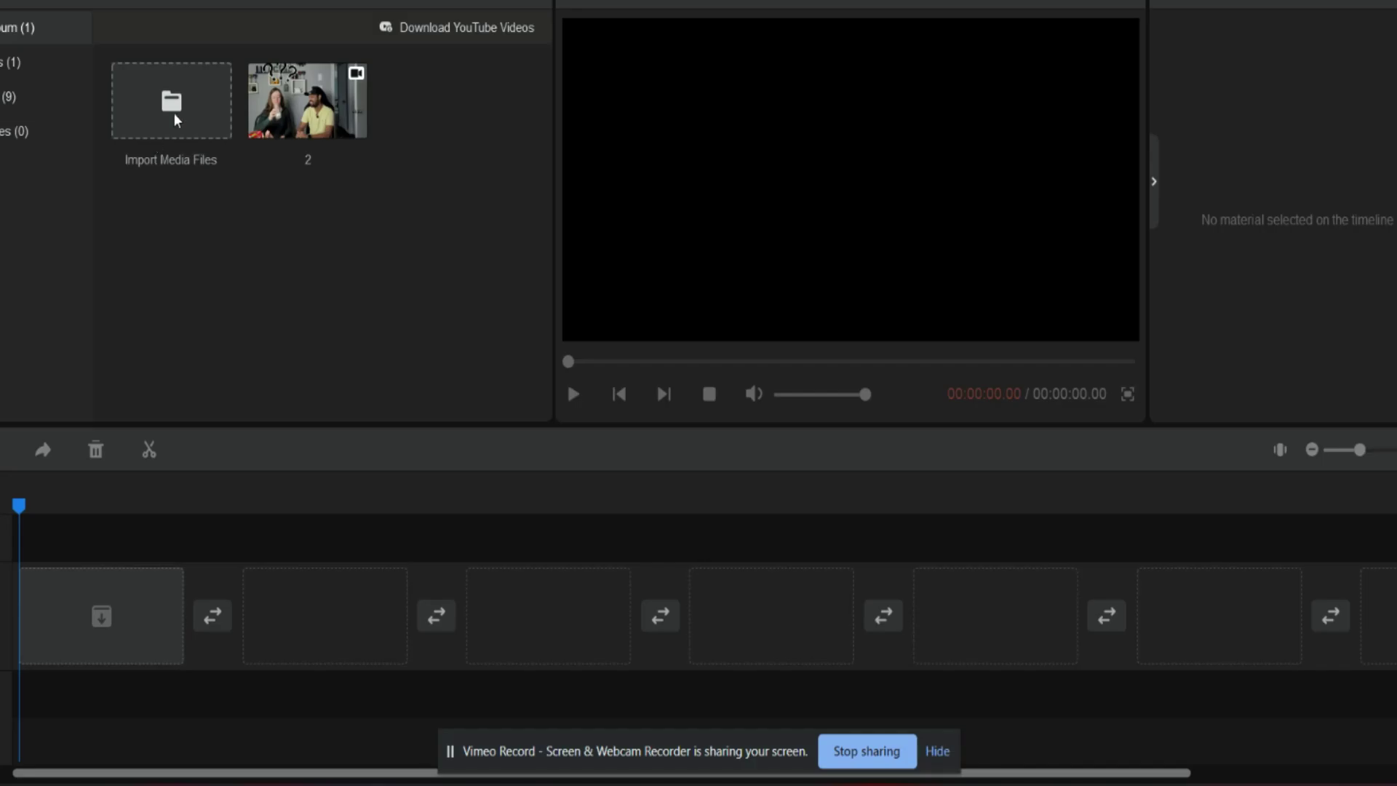
{"action": "left_click", "coordinate": [174, 114]}
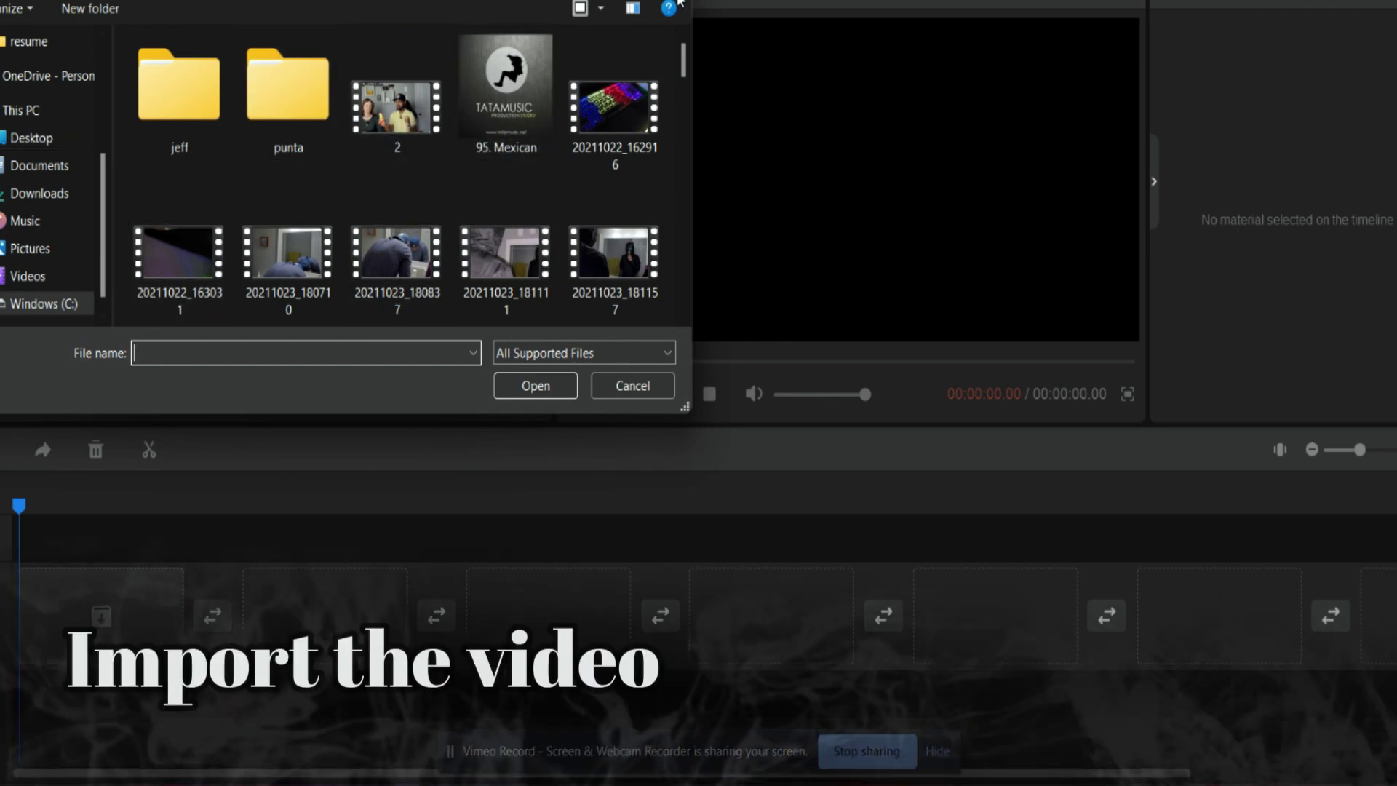
- Import video 2, place it on the timeline, and scrub forward to a cut point
{"action": "double_click", "coordinate": [397, 110]}
{"action": "left_click_drag", "start_coordinate": [307, 102], "coordinate": [166, 591]}
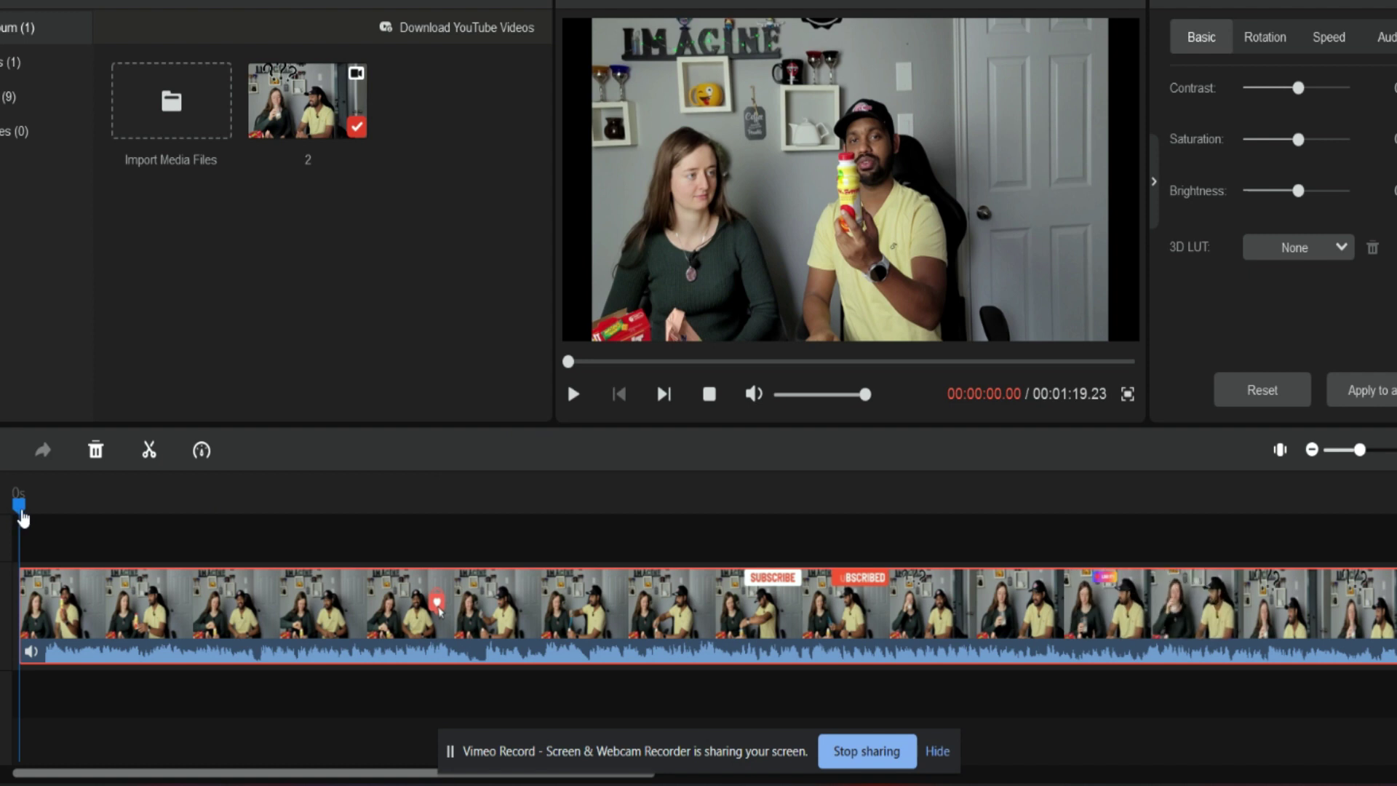
{"action": "left_click_drag", "start_coordinate": [16, 513], "coordinate": [337, 530]}
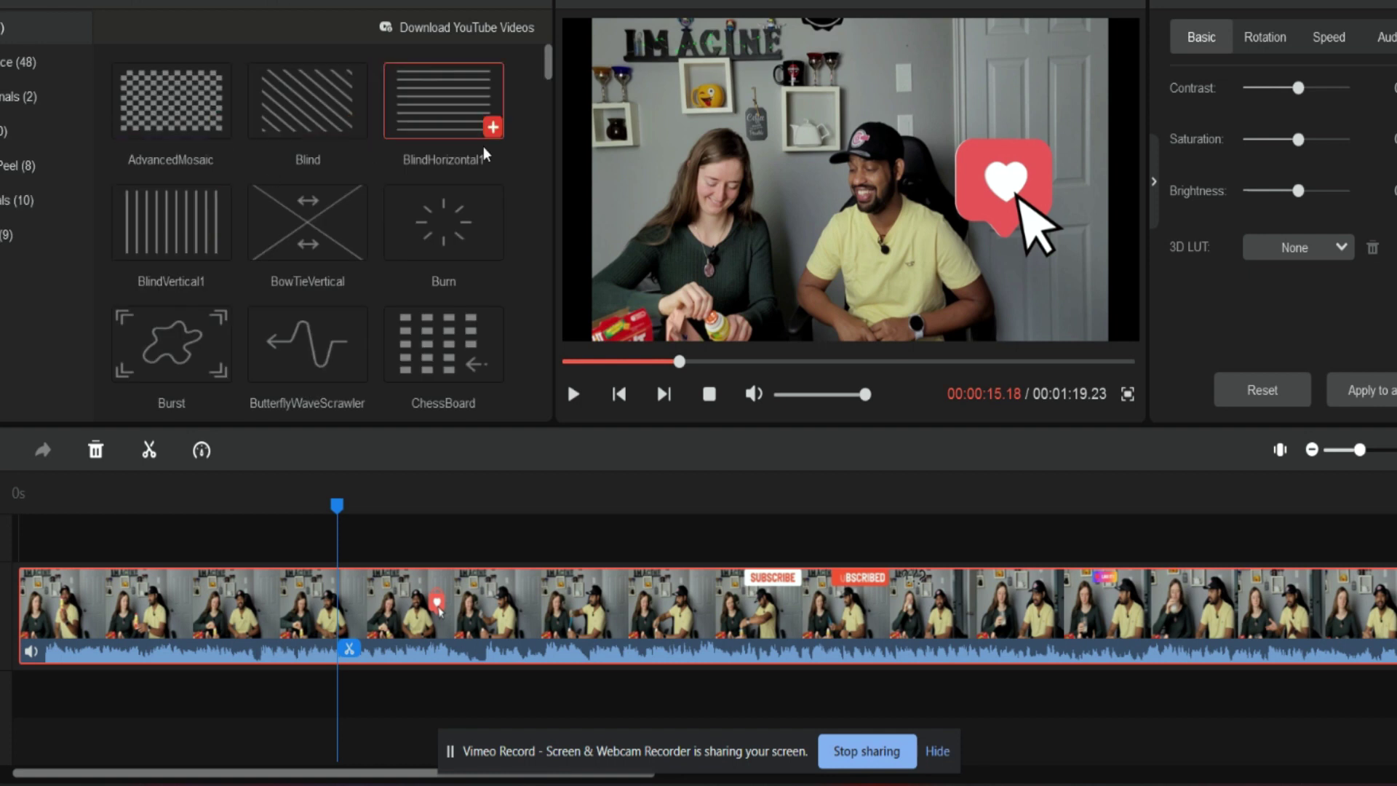
- Preview the BlindHorizontal1 transition, then split the clip at the playhead near 15.8s
{"action": "left_click", "coordinate": [426, 135]}
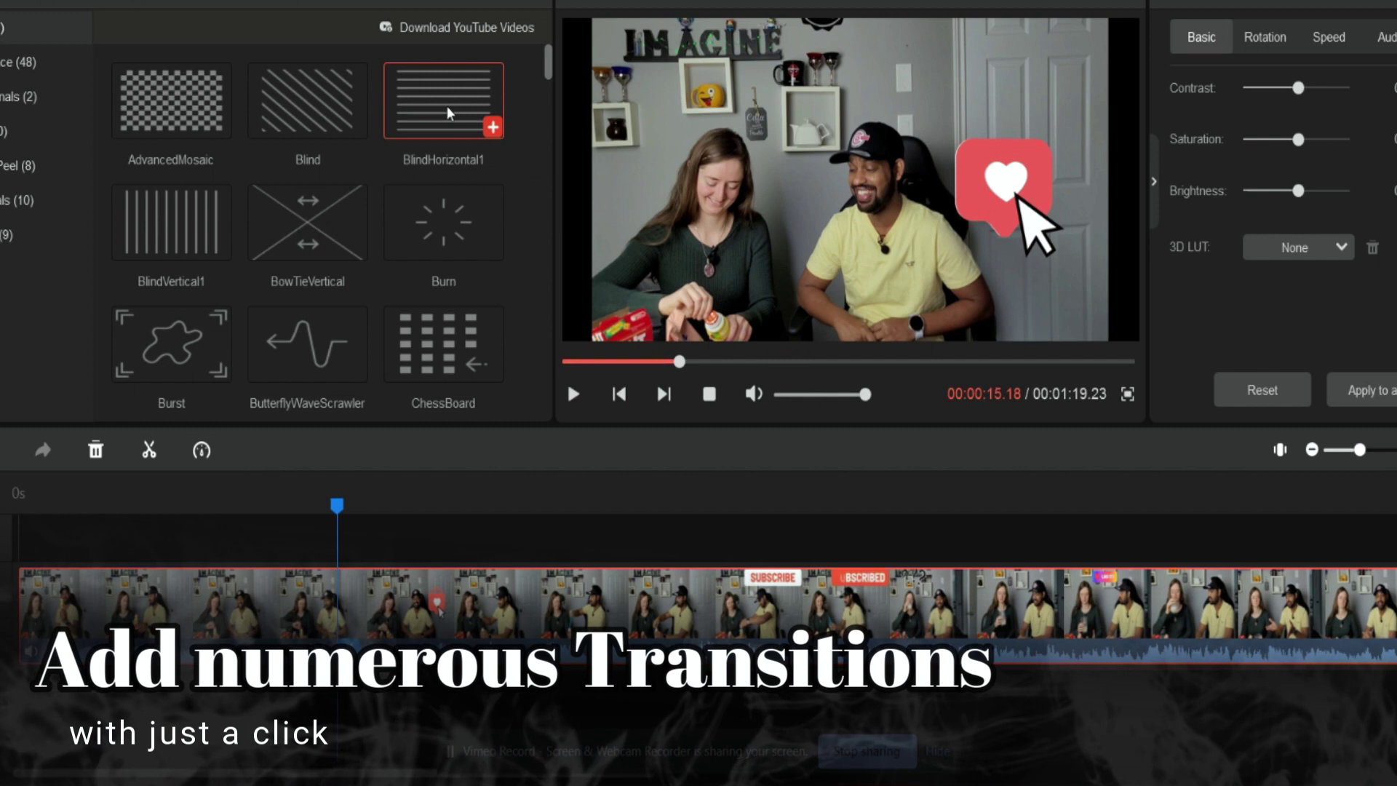
{"action": "mouse_move", "coordinate": [449, 112]}
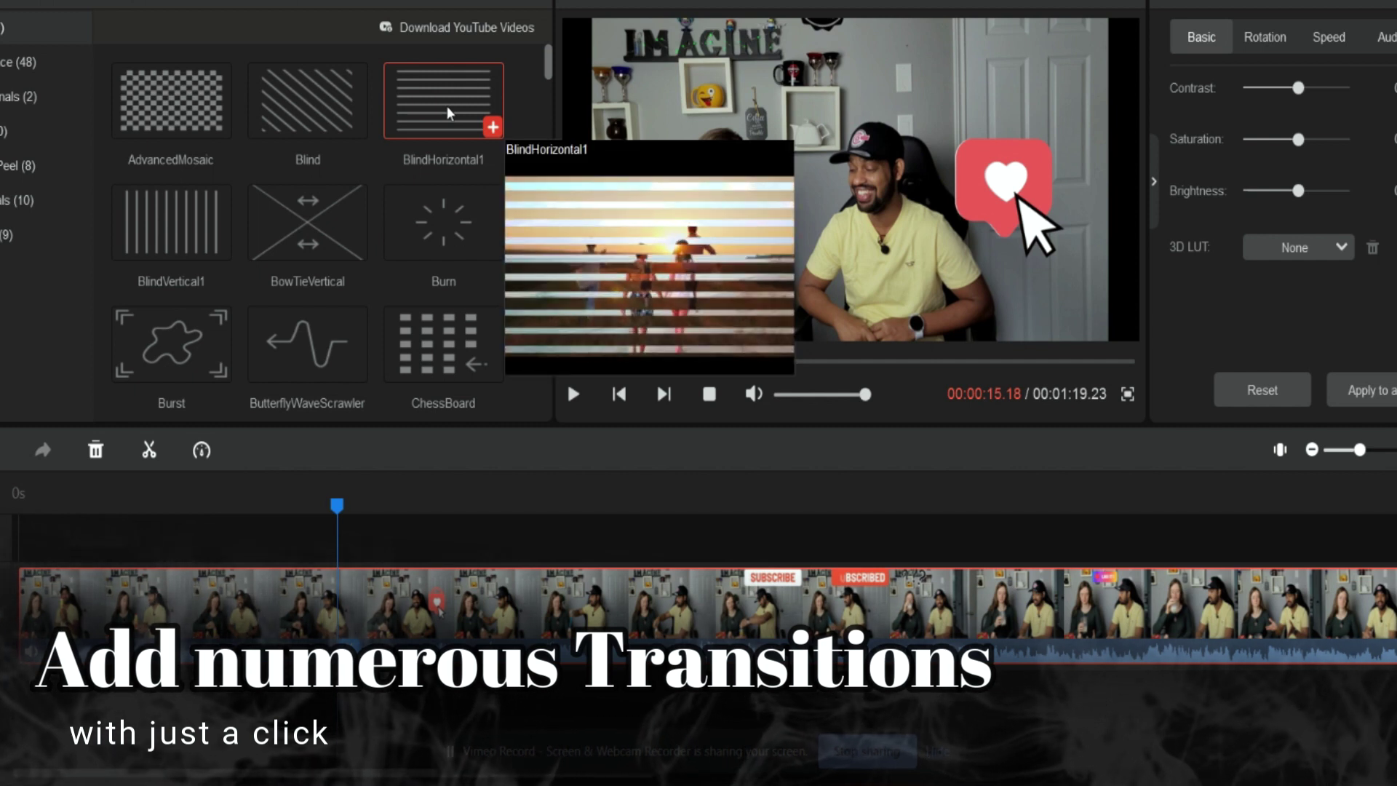
{"action": "scroll", "coordinate": [428, 262], "scroll_direction": "down", "scroll_amount": 5}
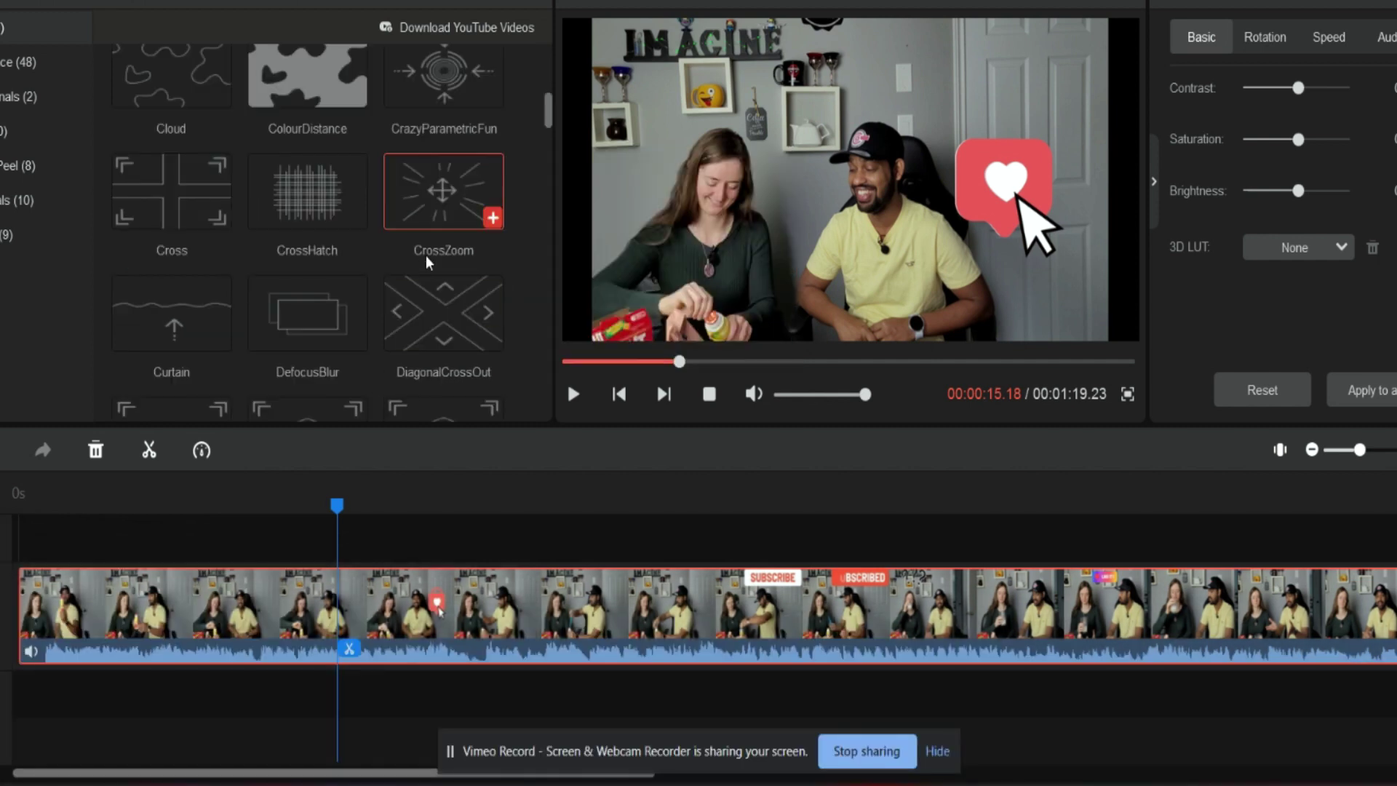
{"action": "left_click", "coordinate": [352, 653]}
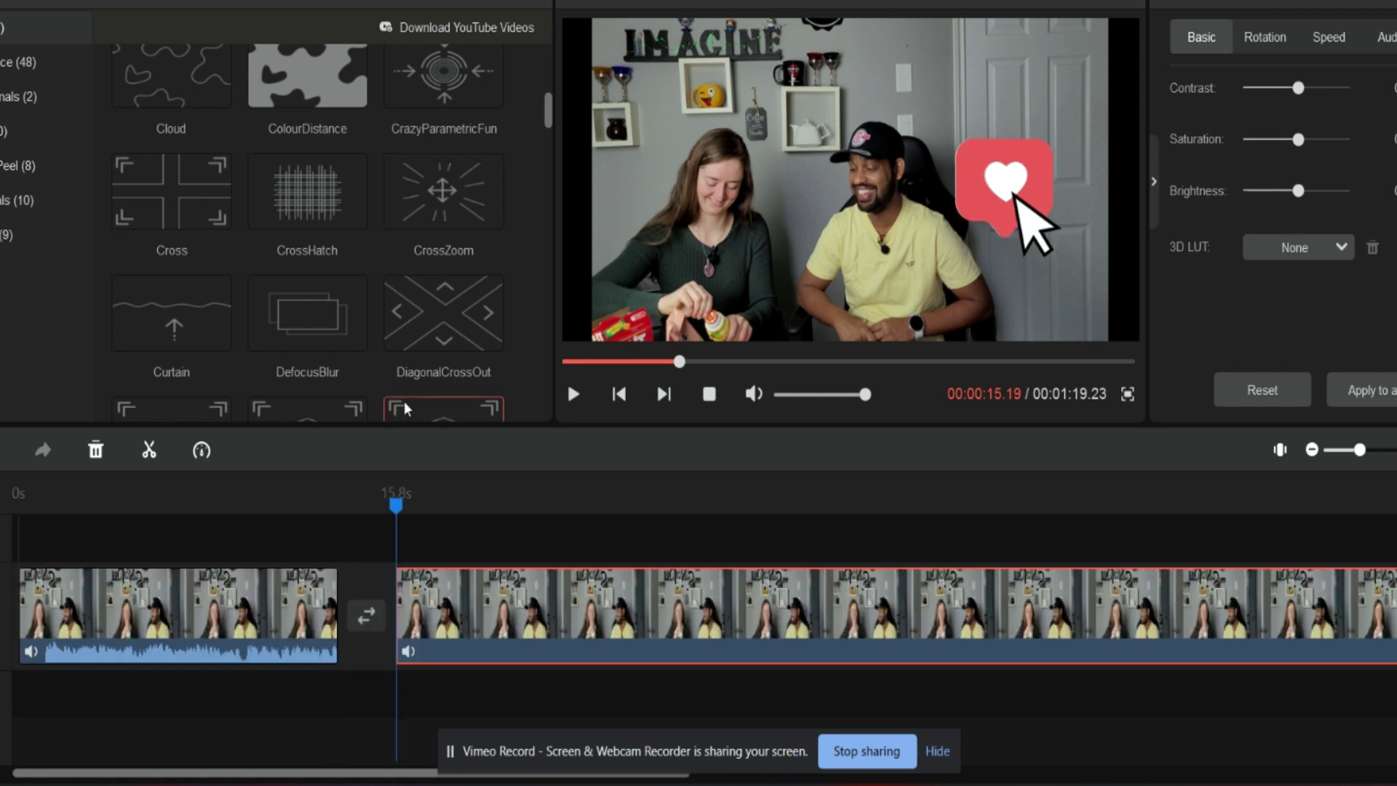
- Insert a CrossZoom transition between the two halves and play it back
{"action": "left_click_drag", "start_coordinate": [457, 218], "coordinate": [361, 633]}
{"action": "left_click_drag", "start_coordinate": [353, 506], "coordinate": [292, 549]}
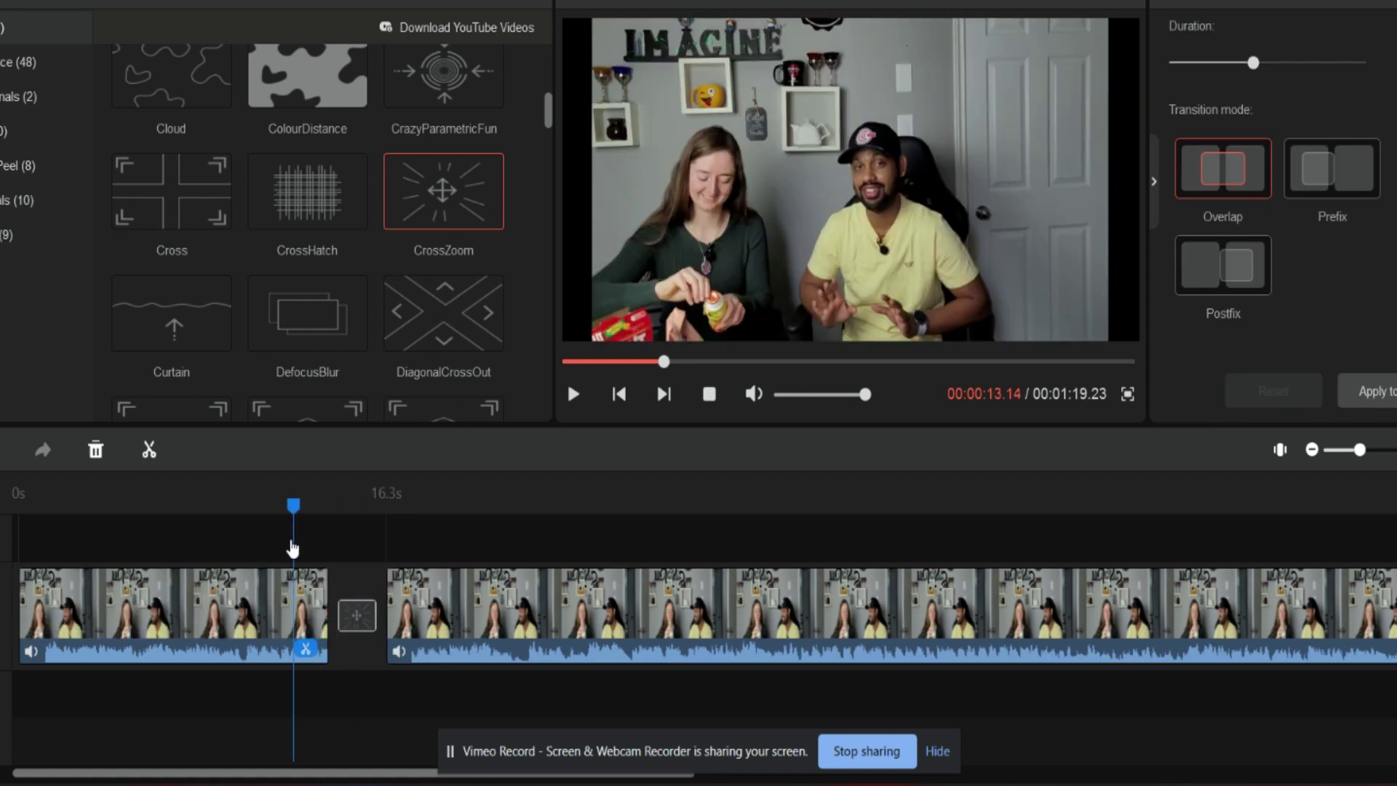
{"action": "key", "text": "space"}
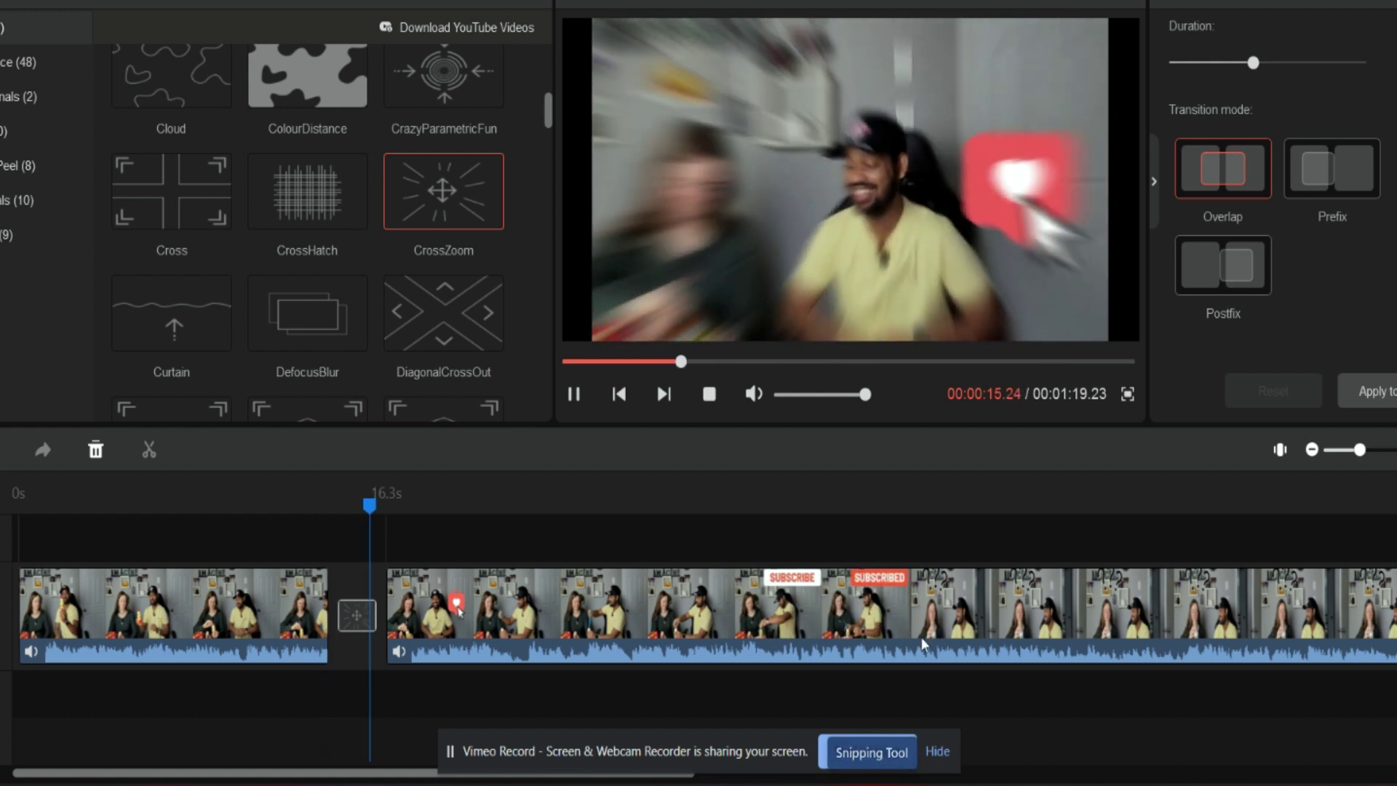
{"action": "key", "text": "space"}
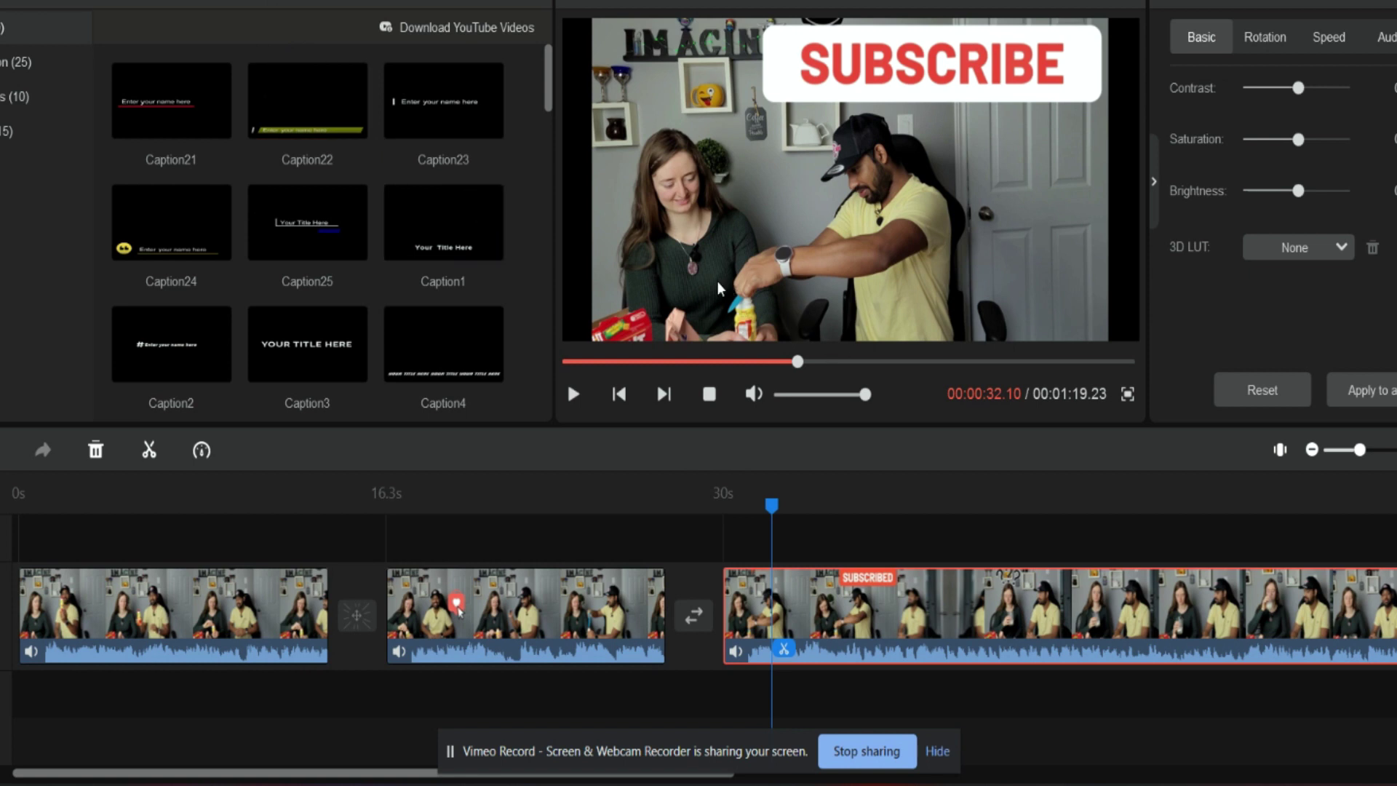
- Add the Caption9 title to the caption track above the third clip
{"action": "scroll", "coordinate": [436, 211], "scroll_direction": "down", "scroll_amount": 4}
{"action": "scroll", "coordinate": [324, 219], "scroll_direction": "down", "scroll_amount": 6}
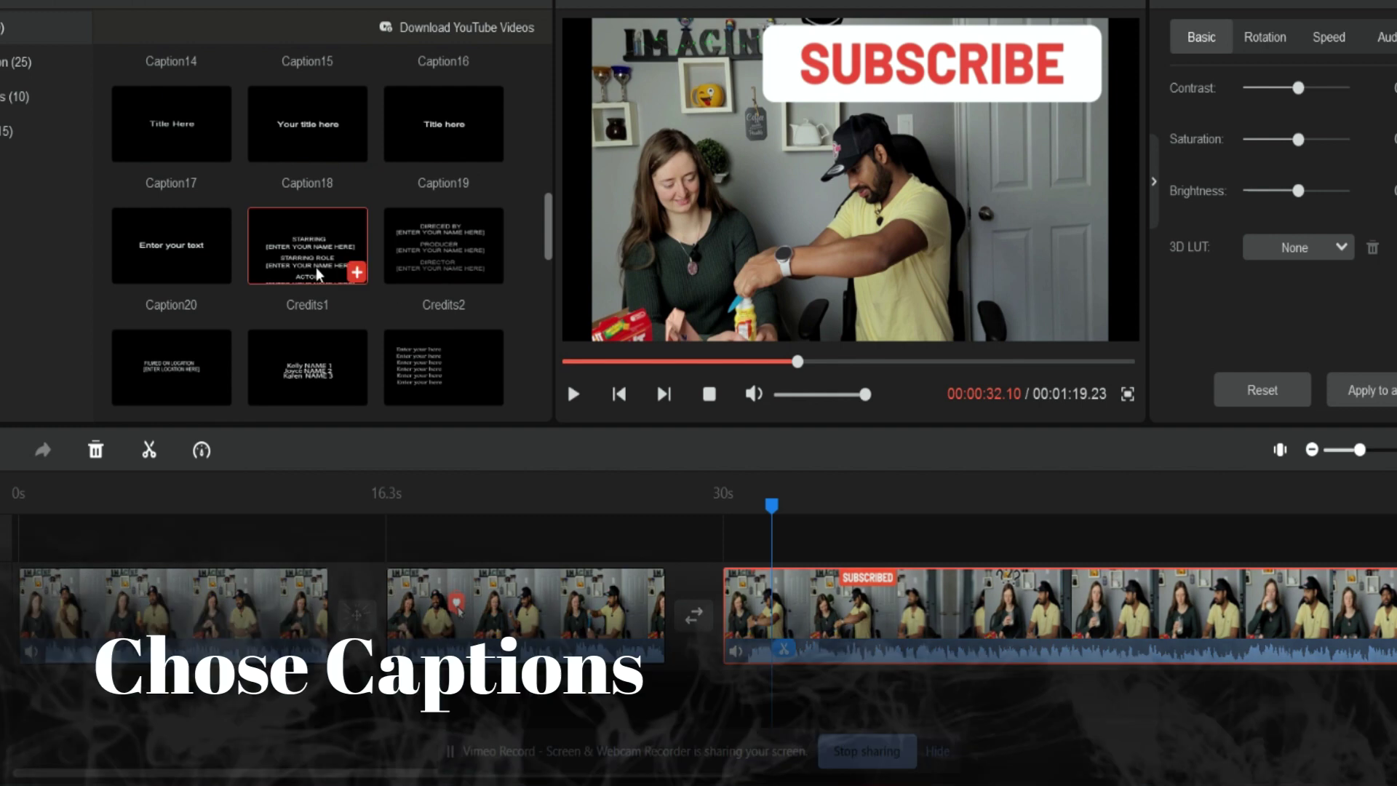
{"action": "scroll", "coordinate": [469, 363], "scroll_direction": "up", "scroll_amount": 4}
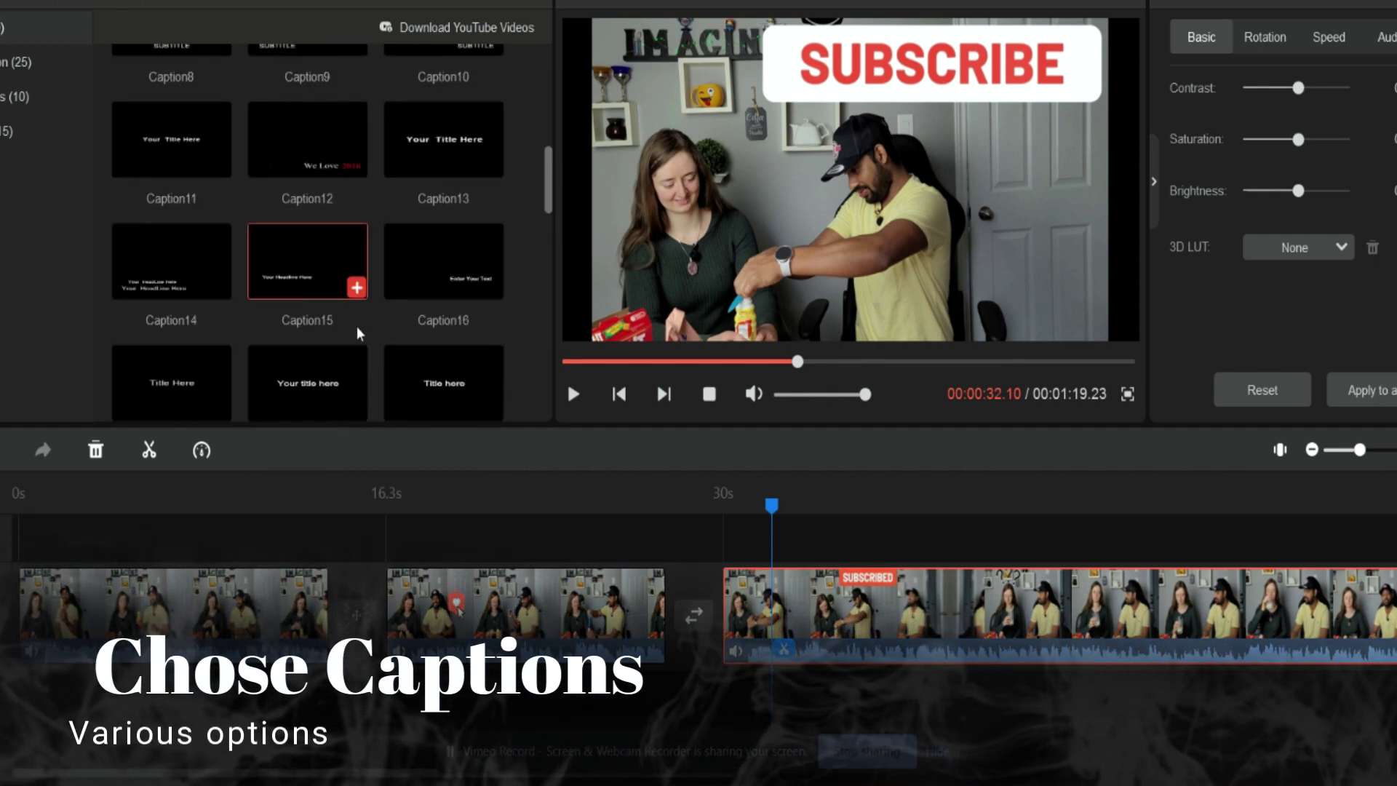
{"action": "scroll", "coordinate": [387, 286], "scroll_direction": "up", "scroll_amount": 2}
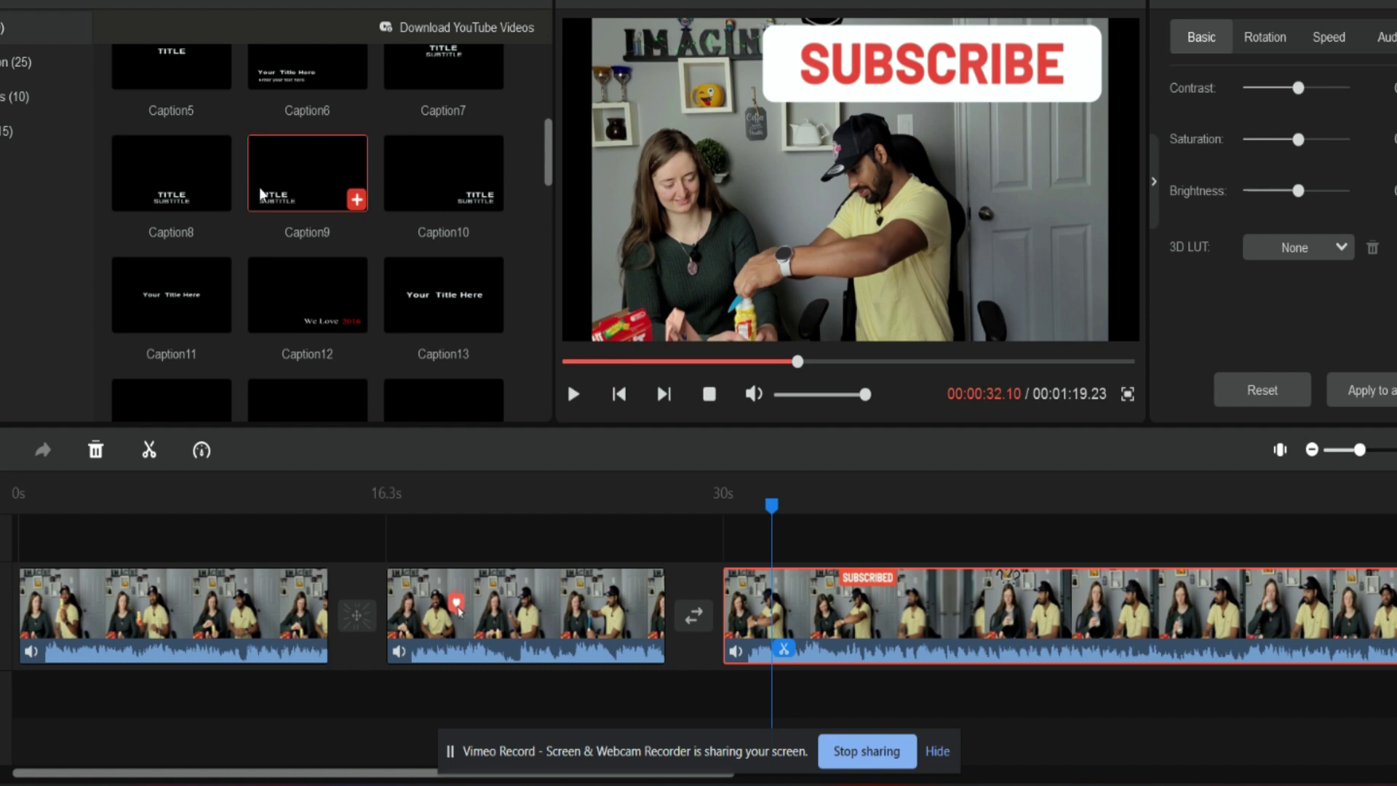
{"action": "left_click_drag", "start_coordinate": [260, 194], "coordinate": [950, 684]}
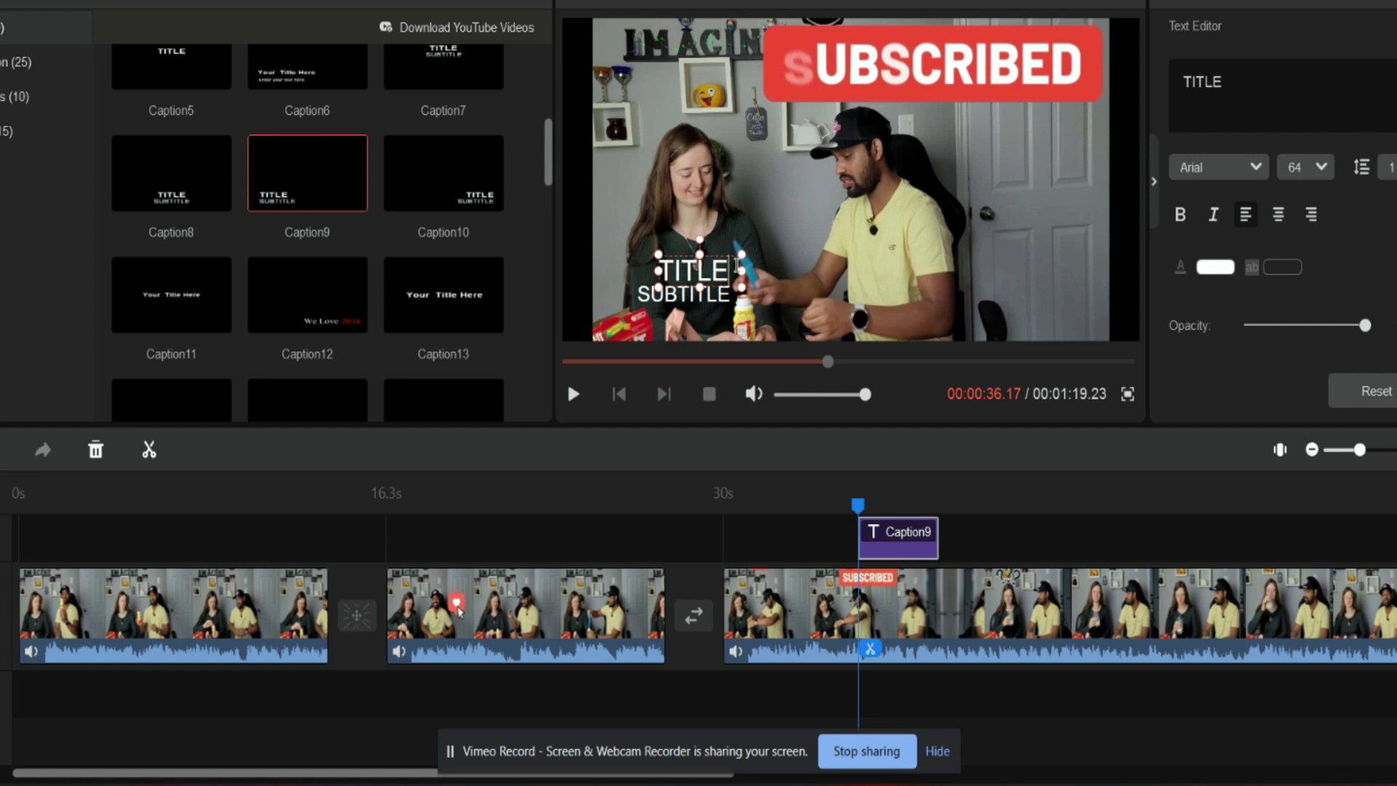
- Replace the TITLE placeholder with the presenter's name and play back the captioned section
{"action": "left_click", "coordinate": [737, 263]}
{"action": "key", "text": "BackSpace"}
{"action": "key", "text": "BackSpace"}
{"action": "key", "text": "BackSpace"}
{"action": "key", "text": "BackSpace"}
{"action": "key", "text": "BackSpace"}
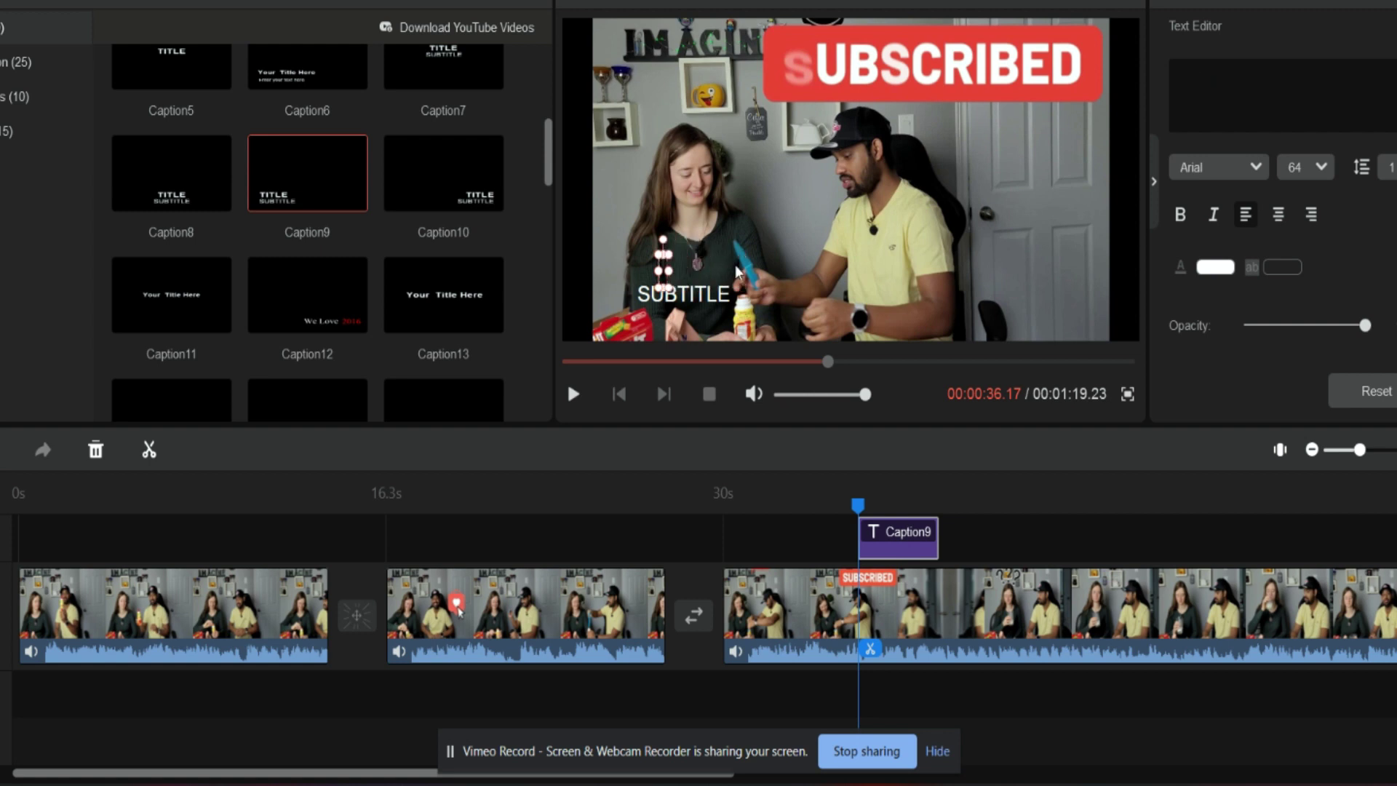
{"action": "type", "text": "prak"}
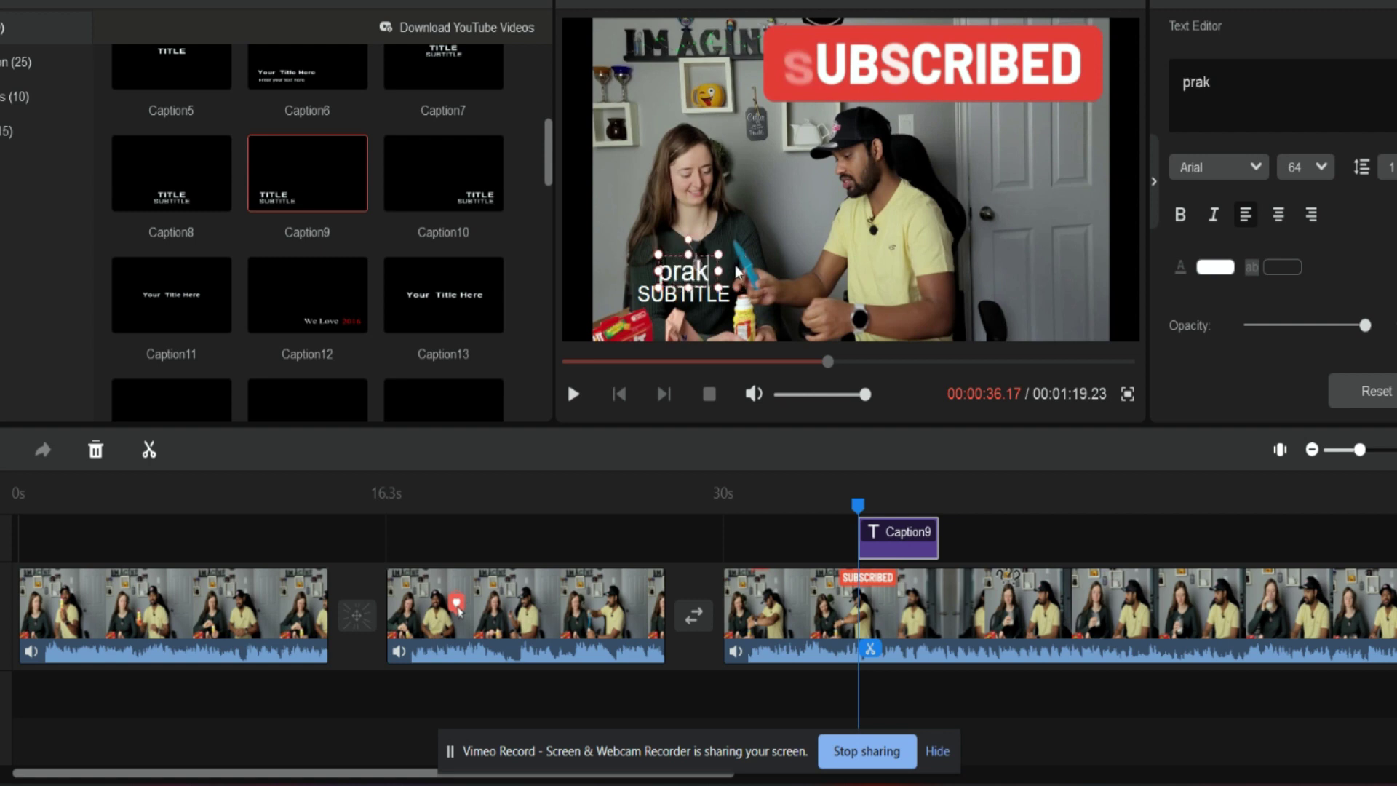
{"action": "type", "text": "har"}
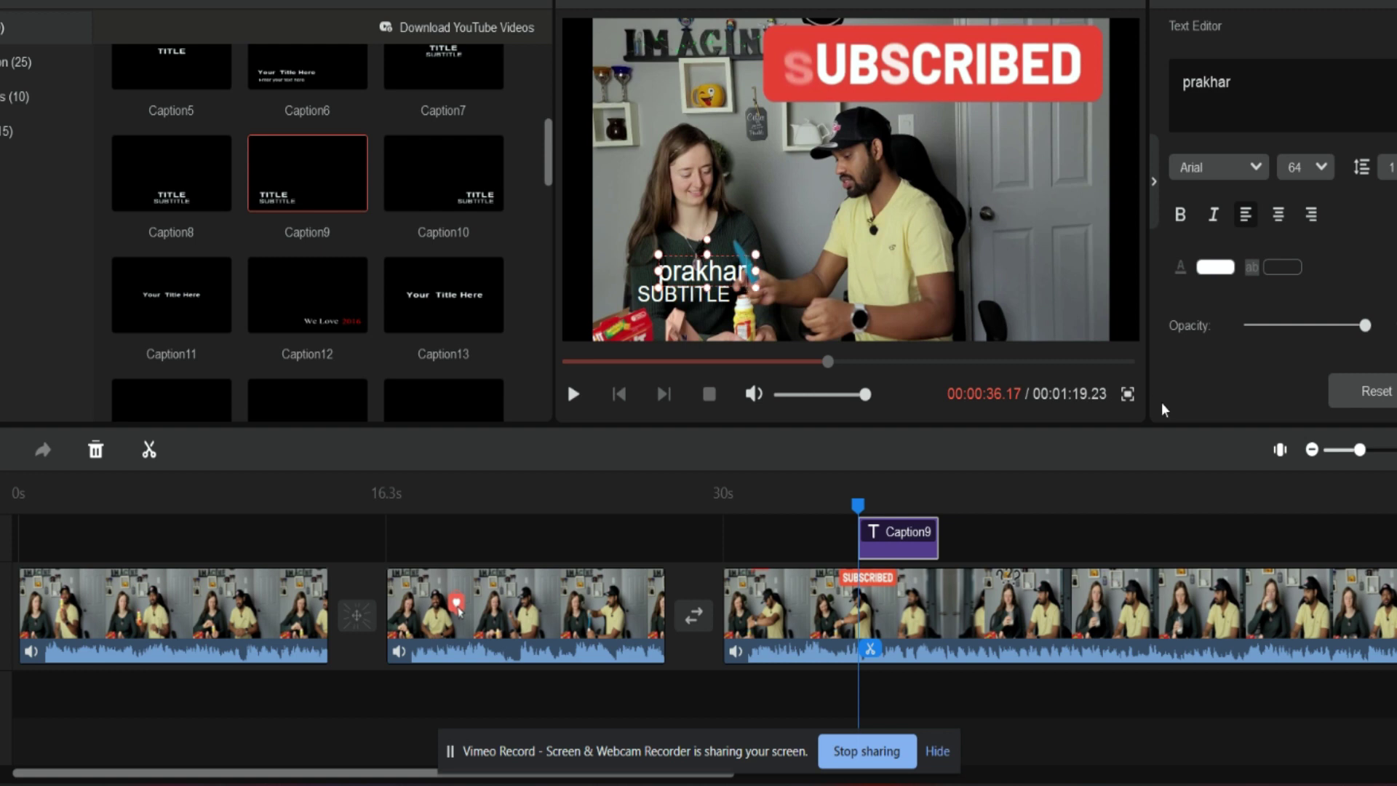
{"action": "left_click", "coordinate": [1079, 524]}
{"action": "left_click_drag", "start_coordinate": [858, 504], "coordinate": [836, 504]}
{"action": "key", "text": "space"}
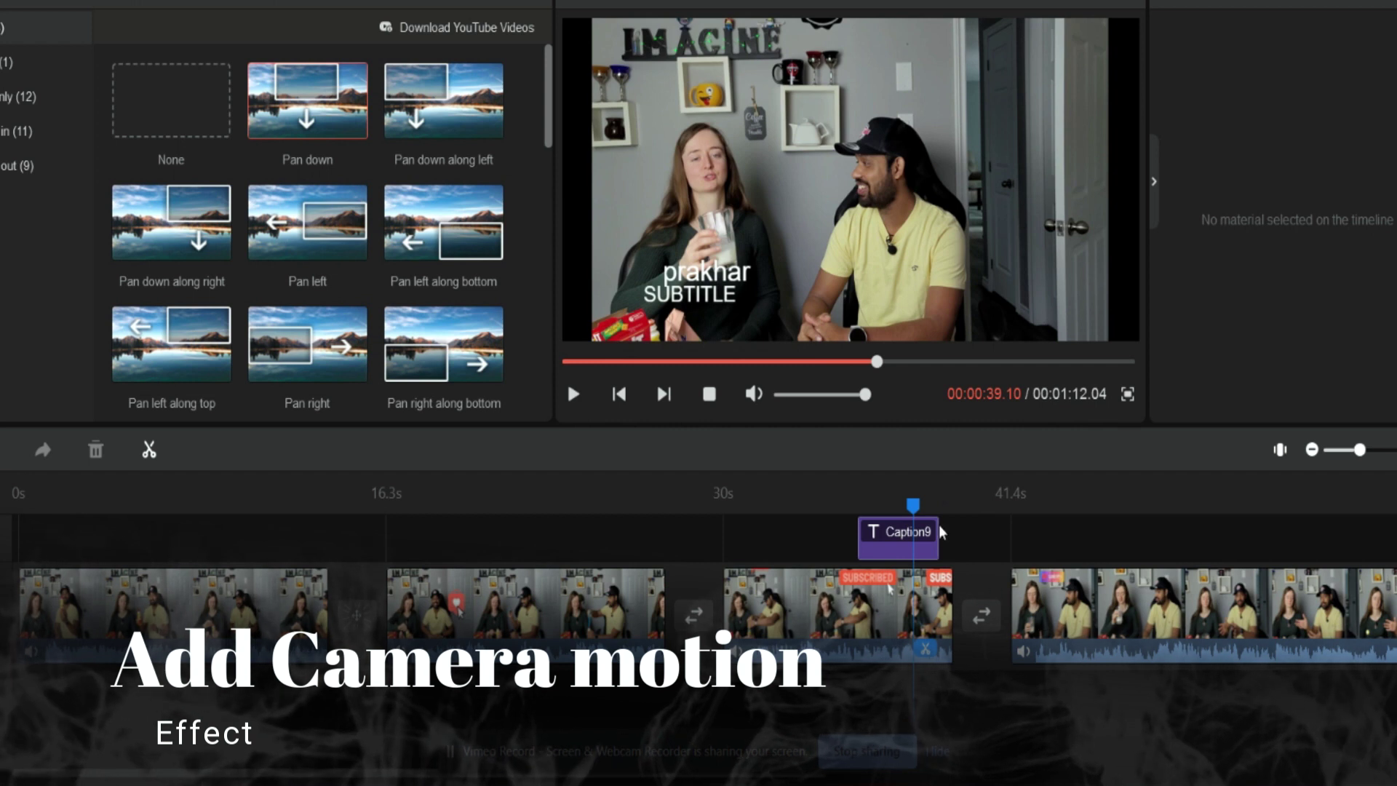
- Trim the last clip's start so the movie runs 01:00.13, then play back the join
{"action": "left_click_drag", "start_coordinate": [910, 512], "coordinate": [951, 509]}
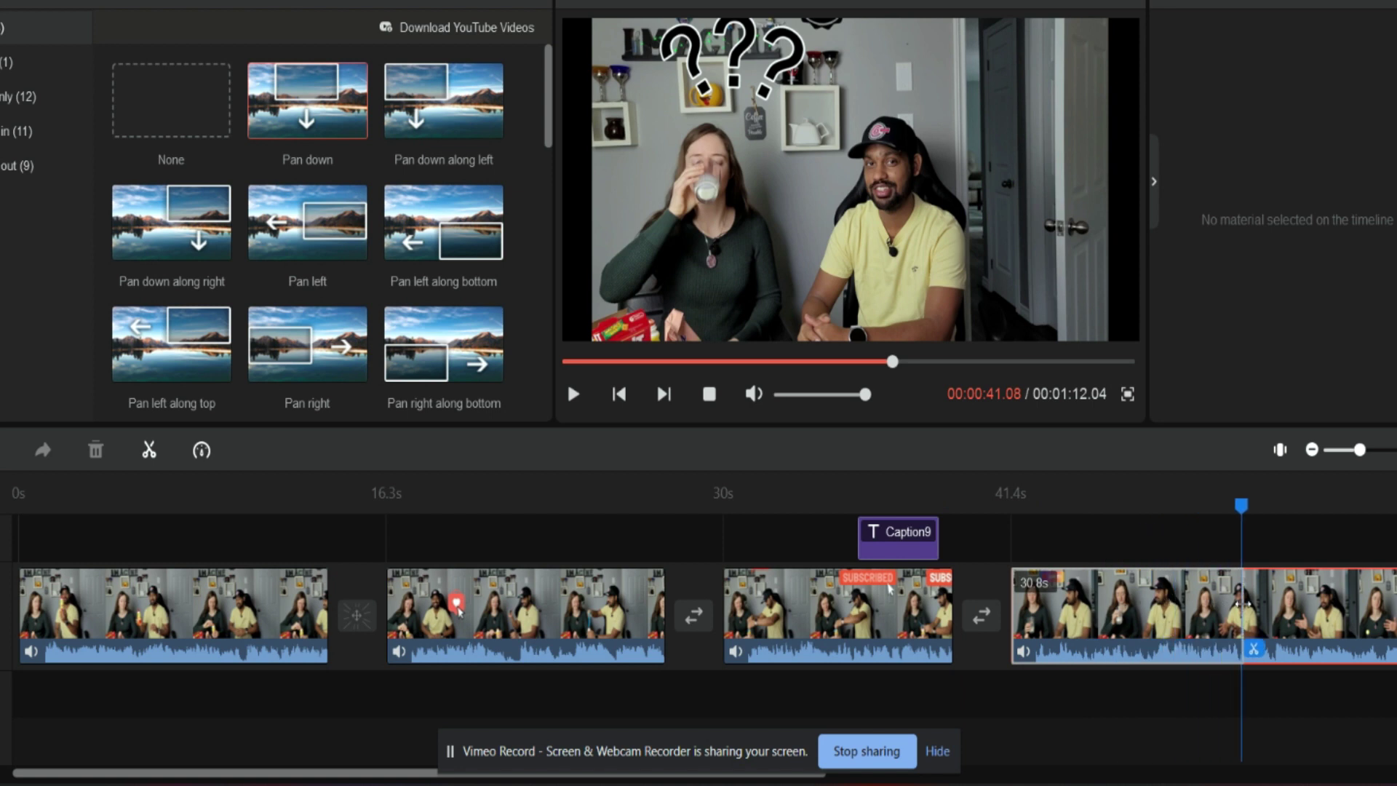
{"action": "left_click_drag", "start_coordinate": [1251, 604], "coordinate": [1251, 603]}
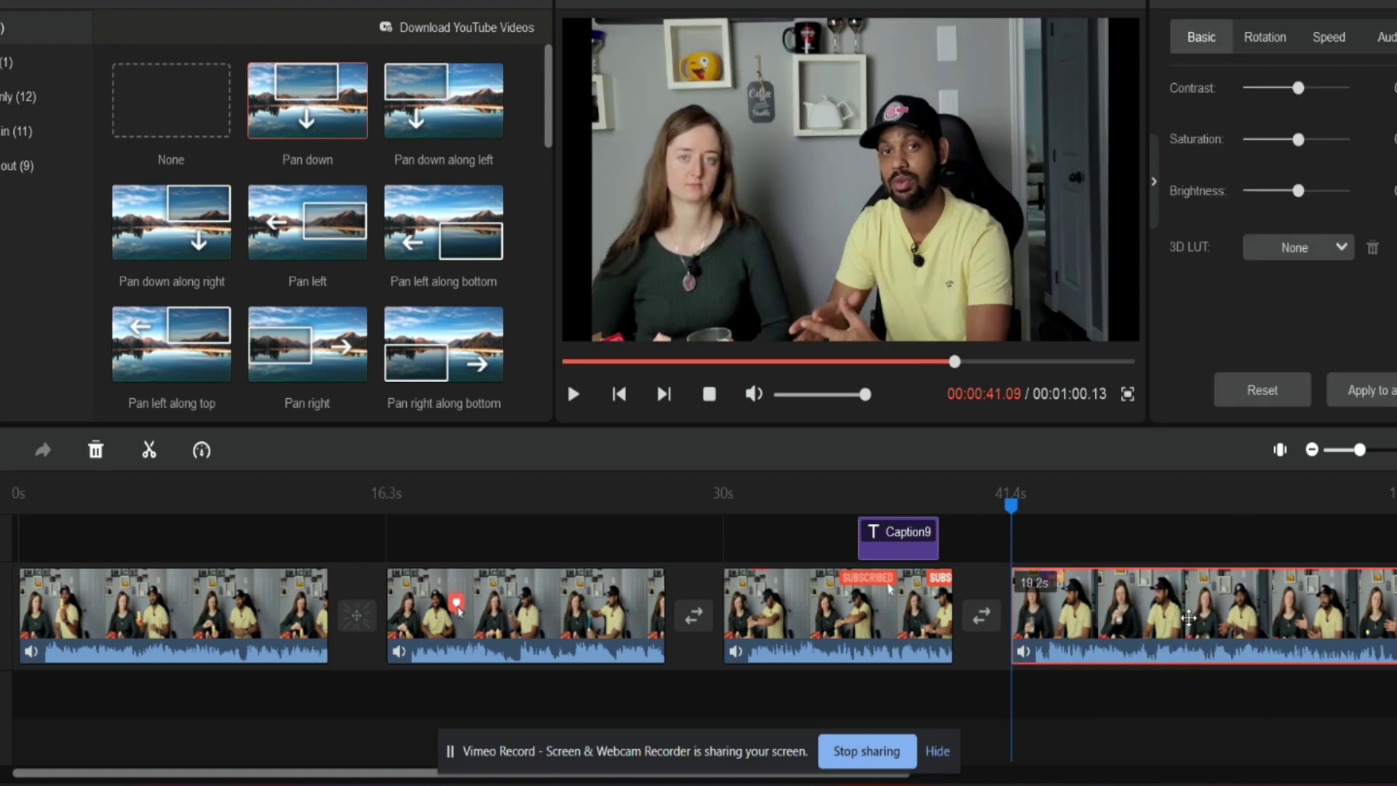
{"action": "left_click_drag", "start_coordinate": [1015, 518], "coordinate": [932, 533]}
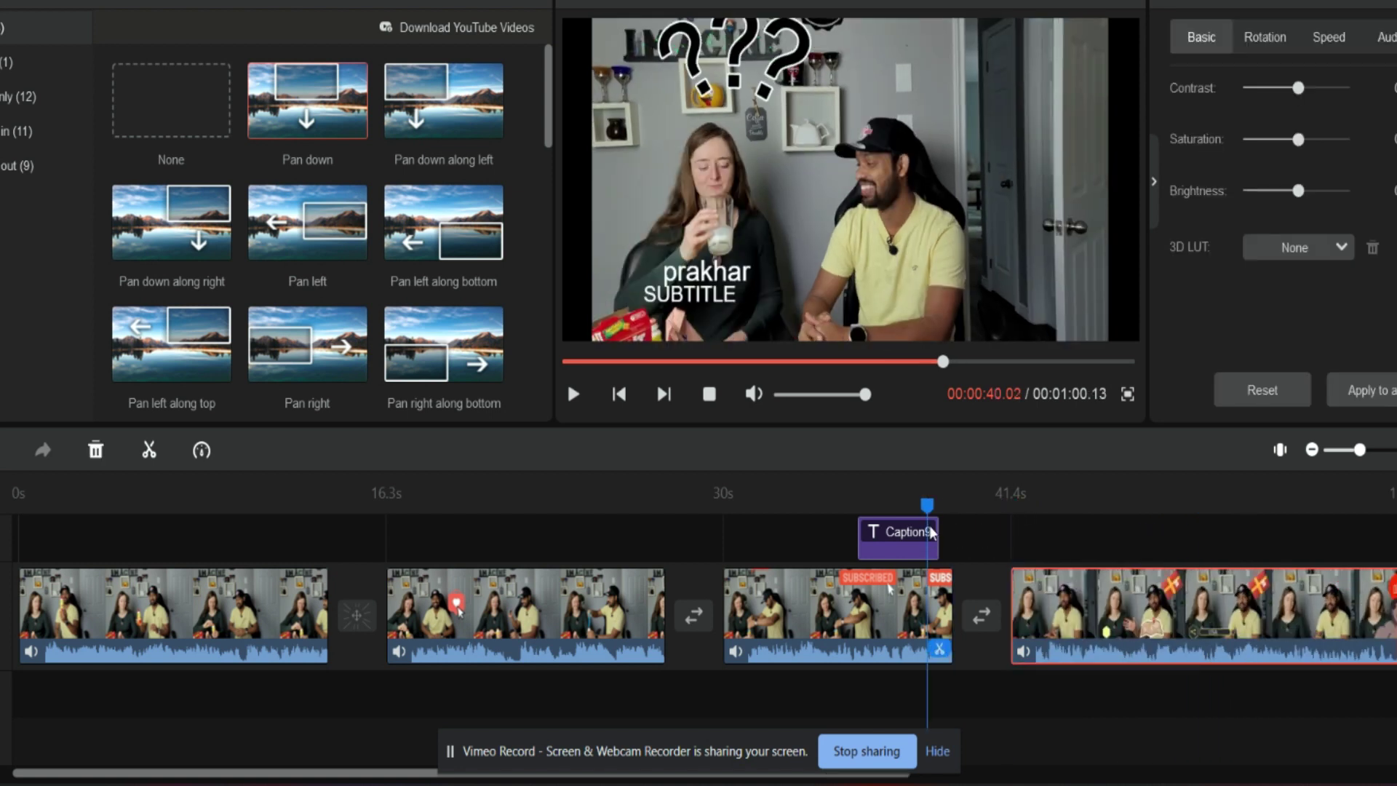
{"action": "key", "text": "space"}
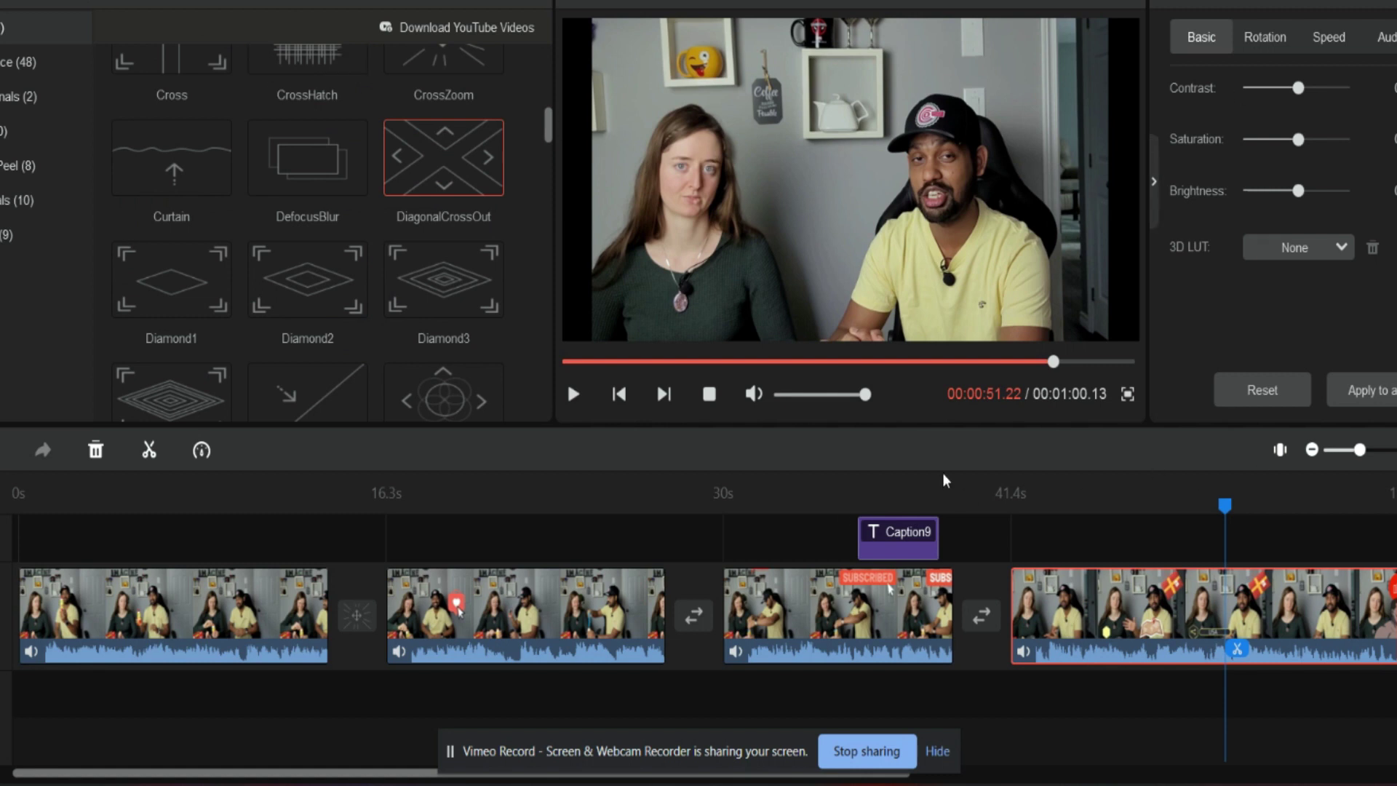
- Check the export settings with the iPhone device format, then close without exporting
{"action": "key", "text": "ctrl+e"}
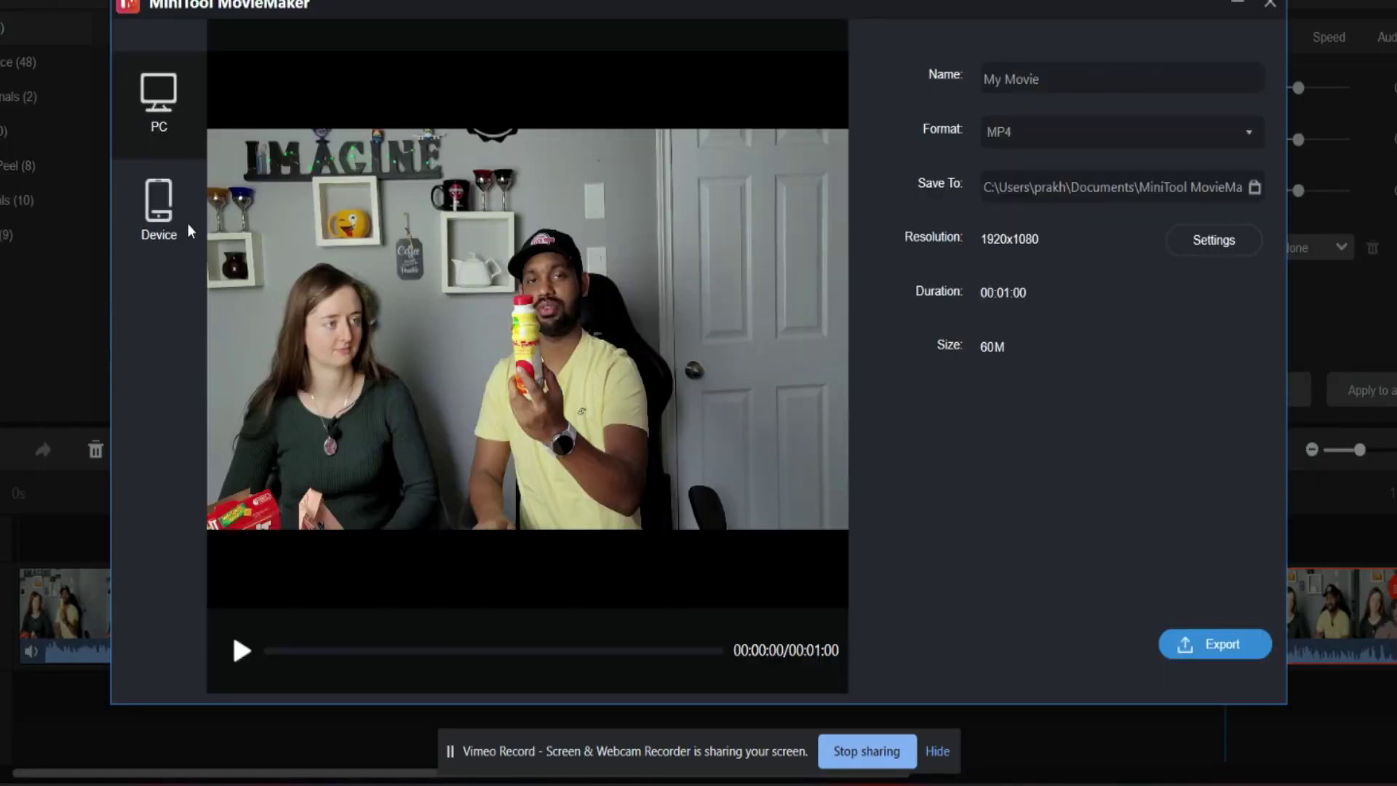
{"action": "left_click", "coordinate": [150, 232]}
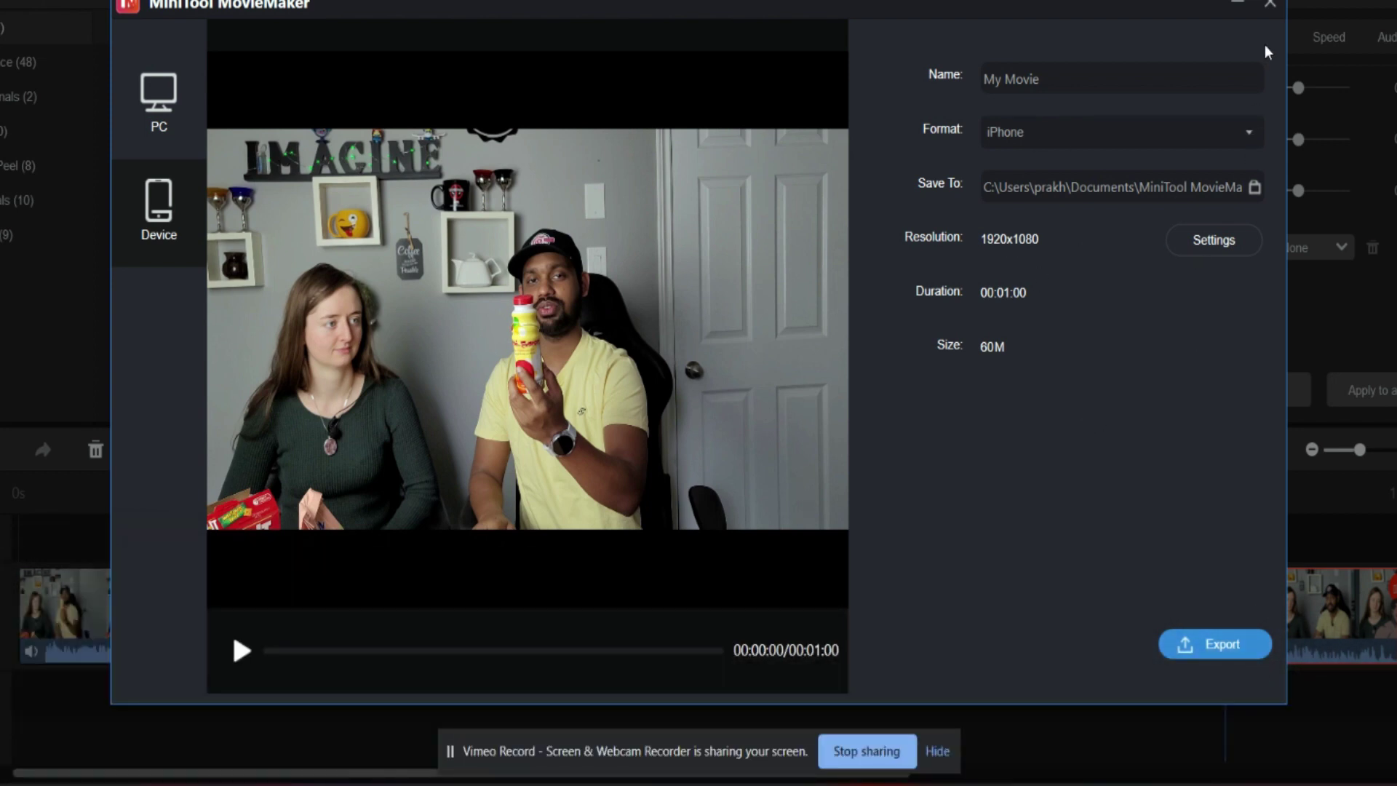
{"action": "left_click", "coordinate": [1270, 4]}
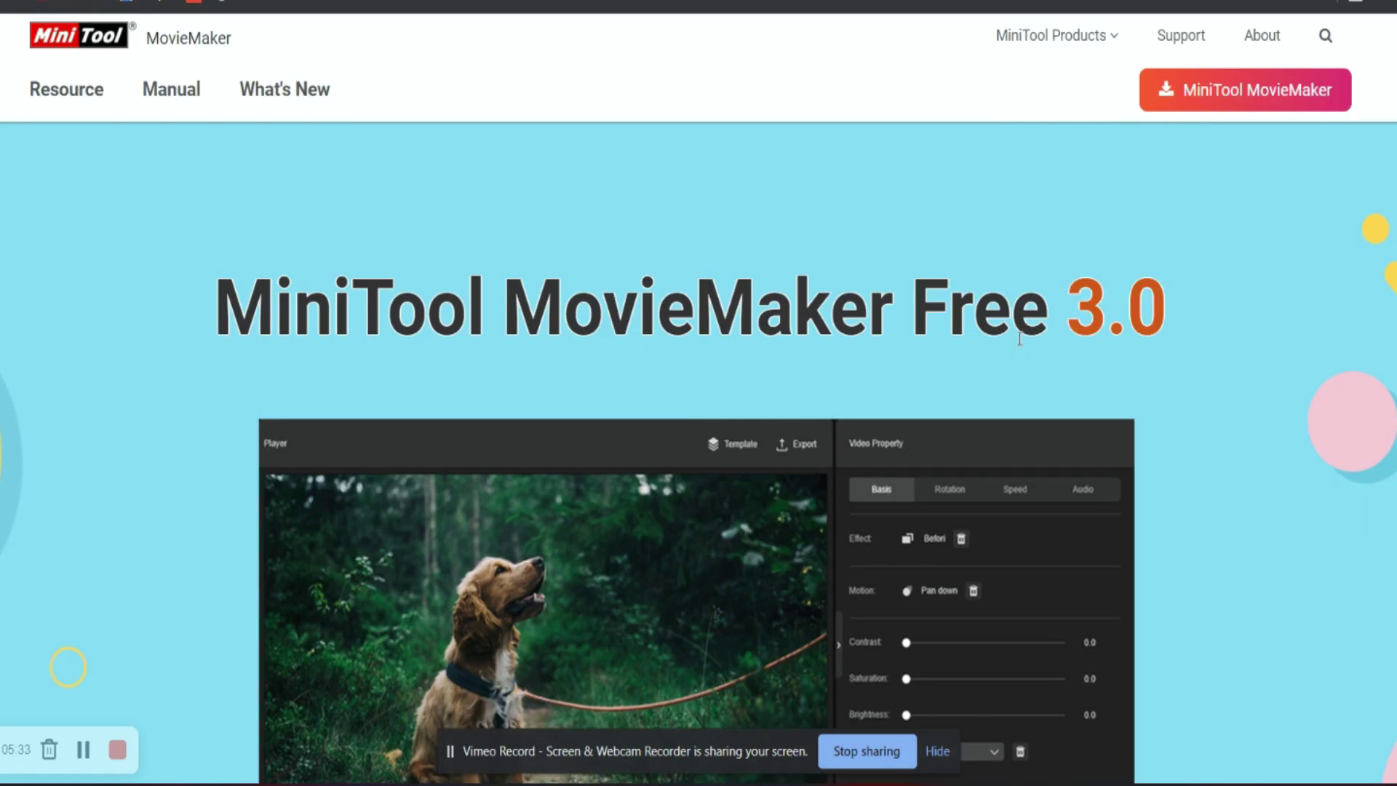